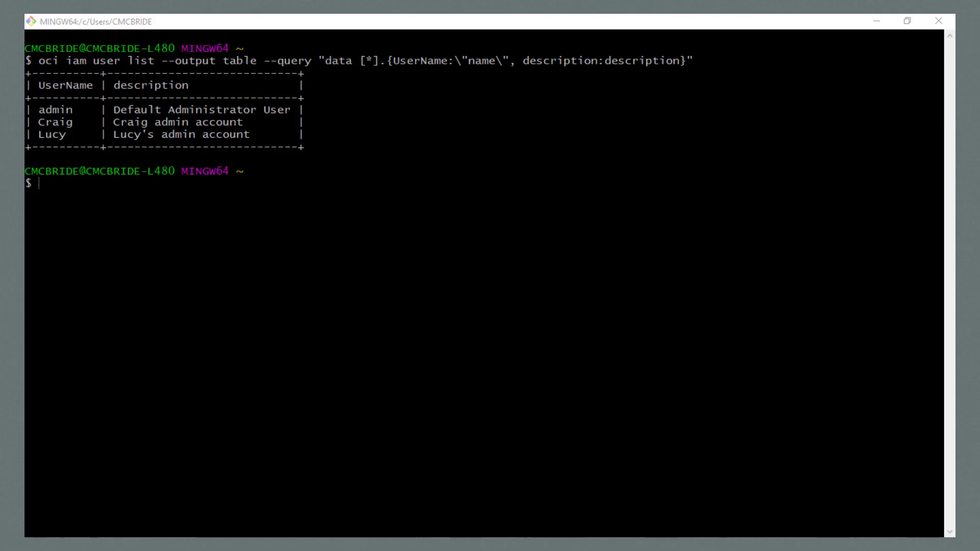
- Create the IAM user demo_user with description "Demo user created using CLI" and a contact e-mail, and copy its user OCID
{"action": "key", "text": "alt+Tab"}
{"action": "key", "text": "shift+Insert"}
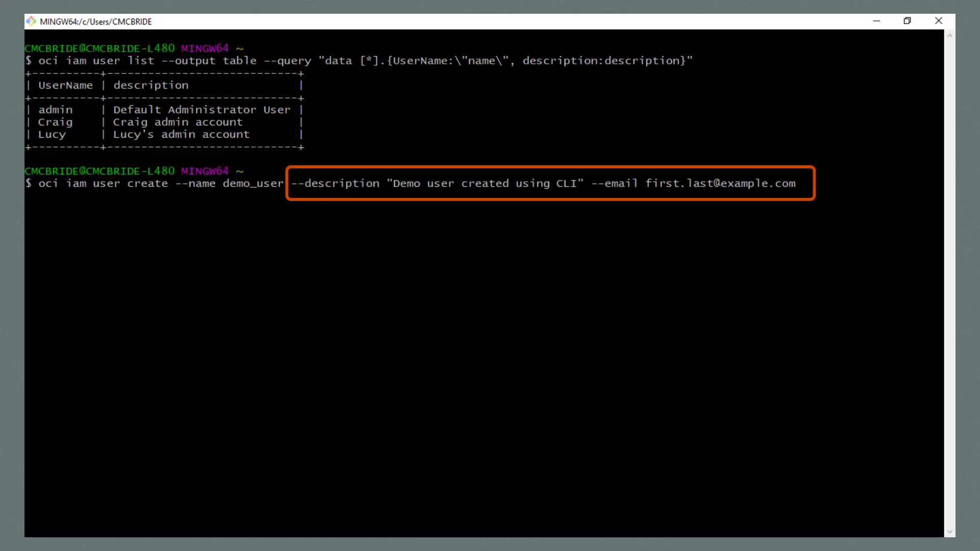
{"action": "key", "text": "Return"}
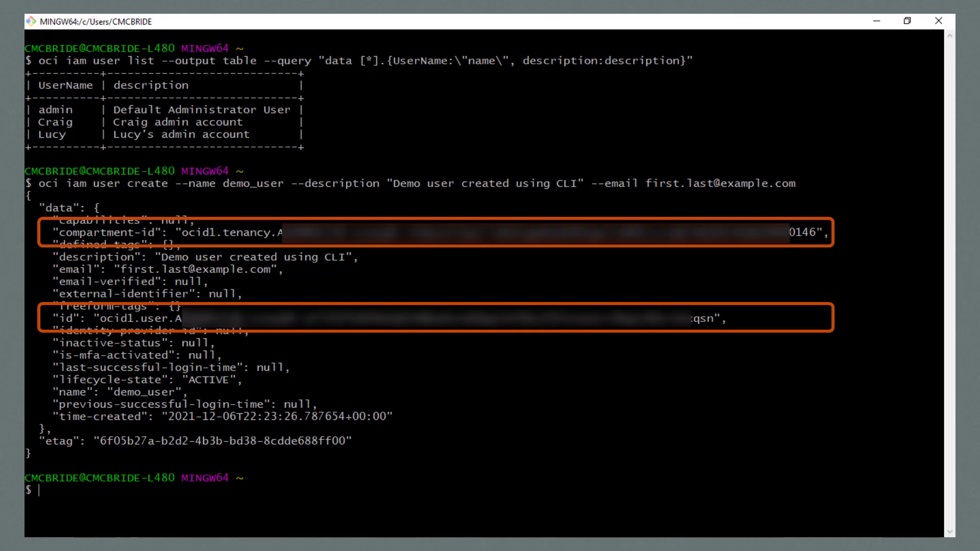
{"action": "left_click_drag", "start_coordinate": [100, 318], "coordinate": [713, 319]}
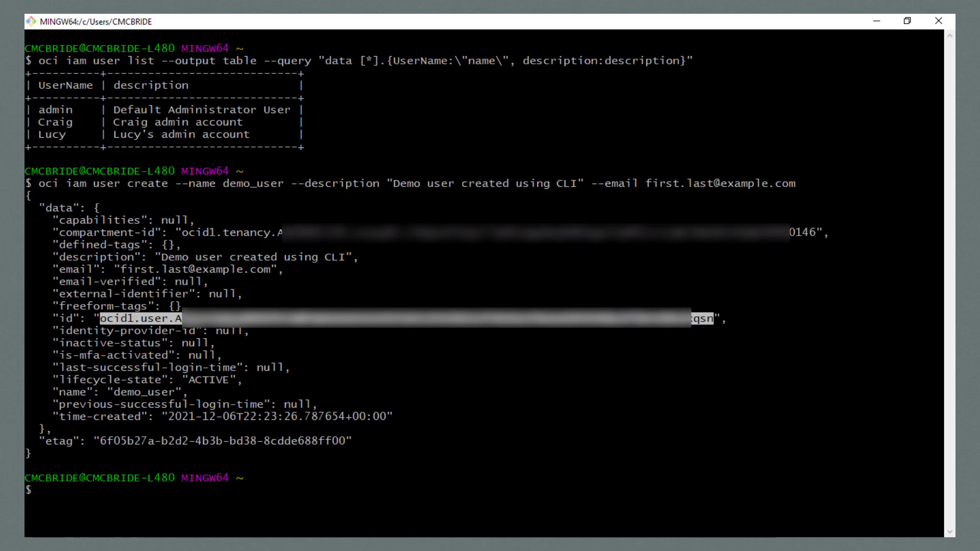
{"action": "left_click", "coordinate": [713, 318]}
- Clear the terminal and list all IAM users again as a table of user names and descriptions
{"action": "type", "text": "clear"}
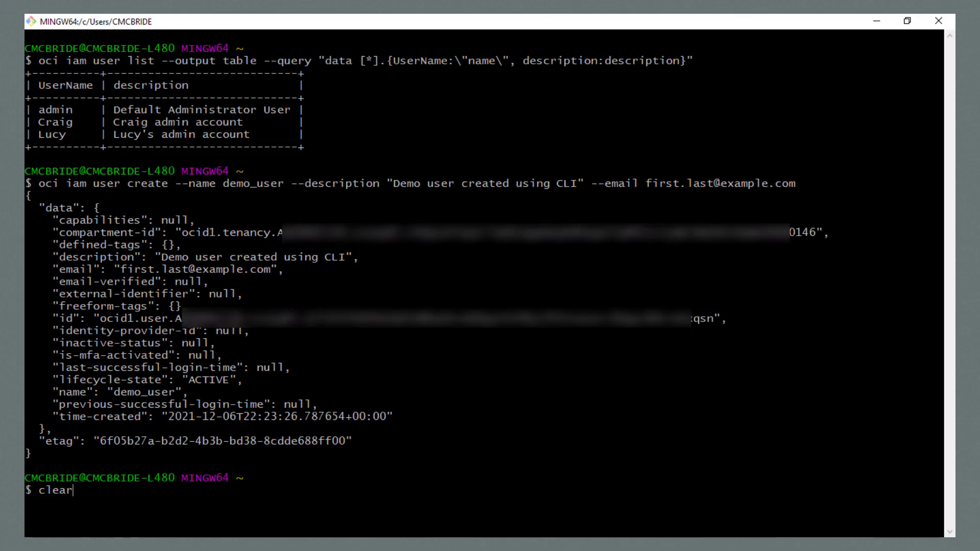
{"action": "key", "text": "Return"}
{"action": "key", "text": "Up"}
{"action": "key", "text": "Up"}
{"action": "key", "text": "Up"}
{"action": "key", "text": "Return"}
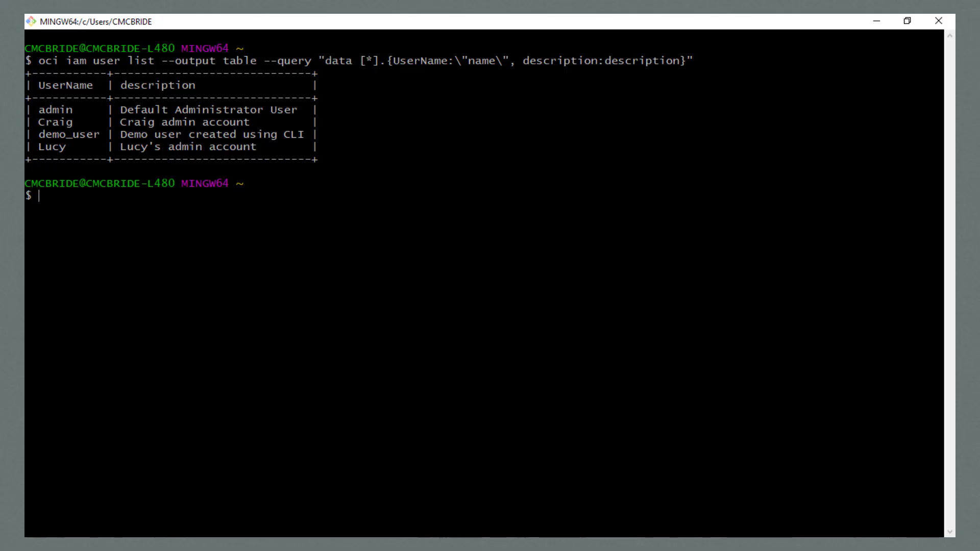
- Generate a console password for demo_user with oci iam user ui-password create-or-reset and the copied user OCID, and copy the generated password
{"action": "key", "text": "shift+Insert"}
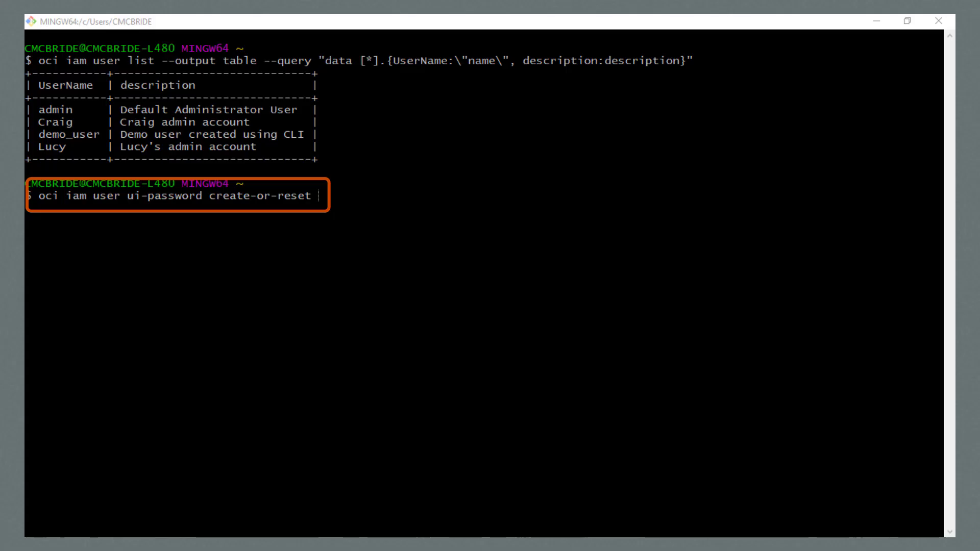
{"action": "type", "text": "--user-id"}
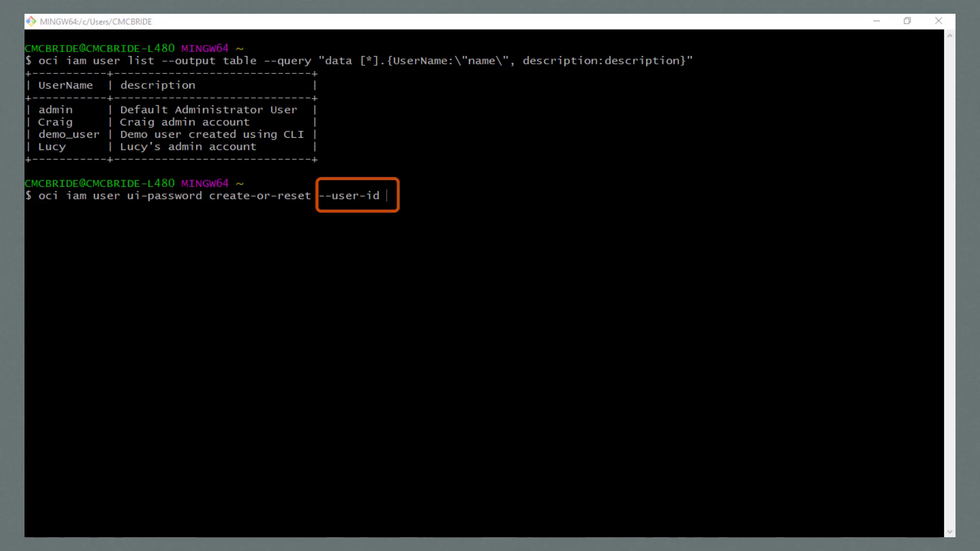
{"action": "right_click", "coordinate": [732, 318]}
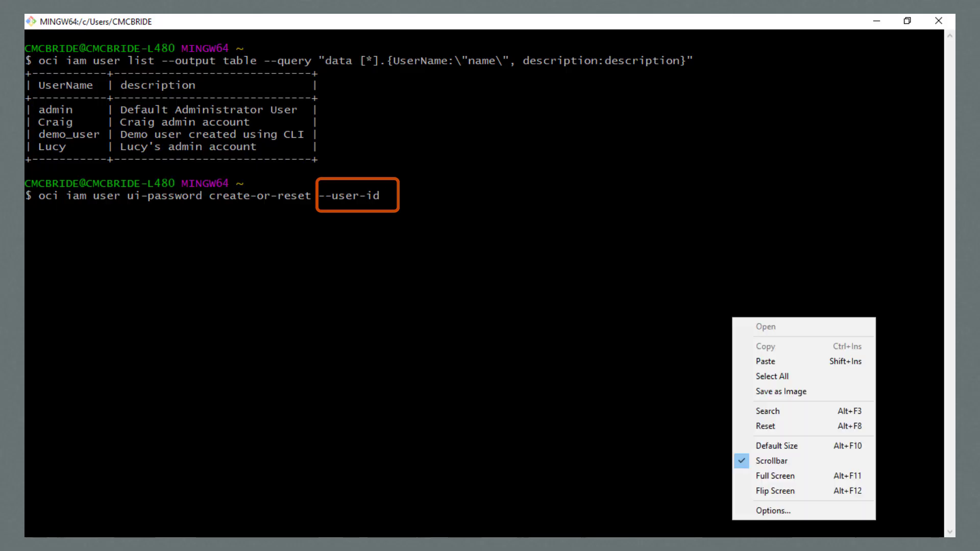
{"action": "left_click", "coordinate": [765, 361]}
{"action": "key", "text": "Return"}
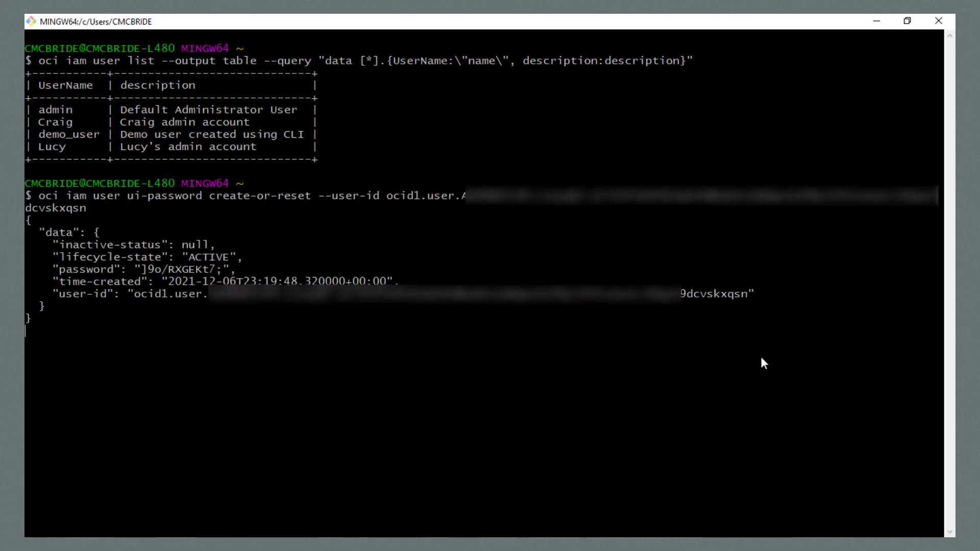
{"action": "left_click_drag", "start_coordinate": [141, 269], "coordinate": [221, 269]}
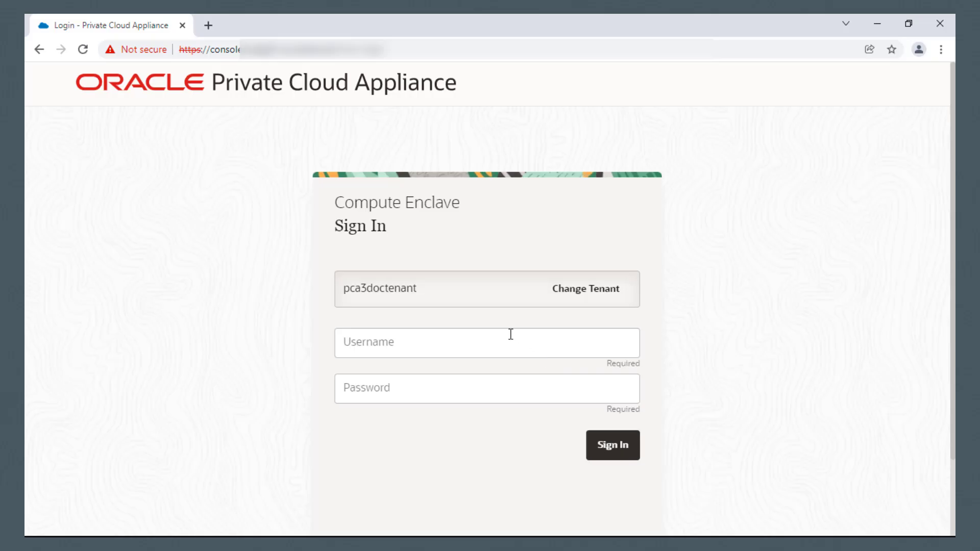
- Switch to the Private Cloud Appliance Compute Enclave sign-in page and sign in as demo_user with the generated password
{"action": "left_click", "coordinate": [478, 345]}
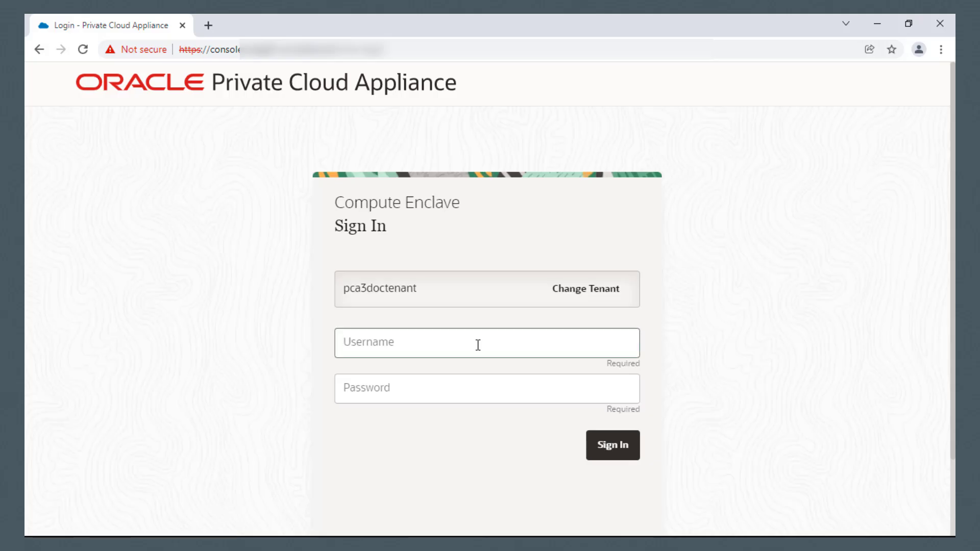
{"action": "type", "text": "demo_user"}
{"action": "left_click", "coordinate": [464, 386]}
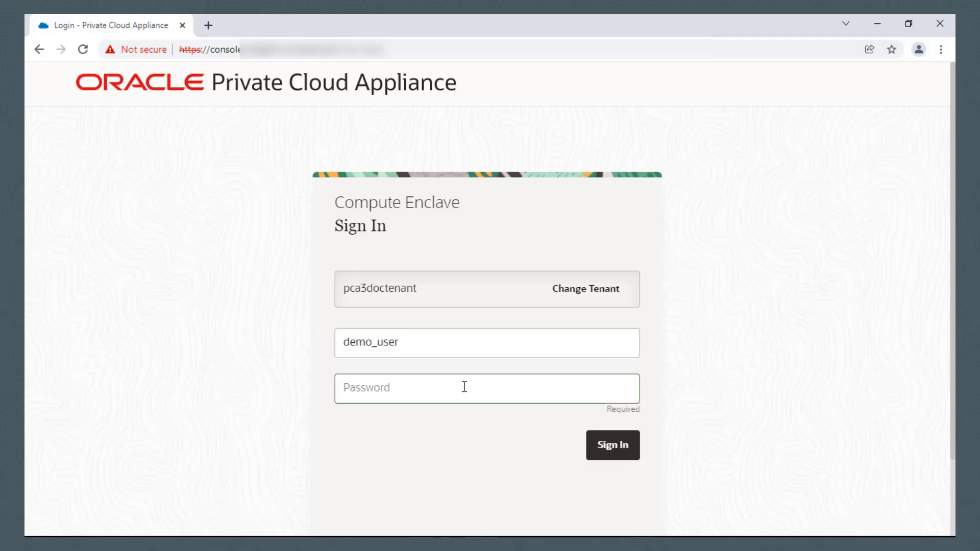
{"action": "key", "text": "ctrl+v"}
{"action": "left_click", "coordinate": [615, 450]}
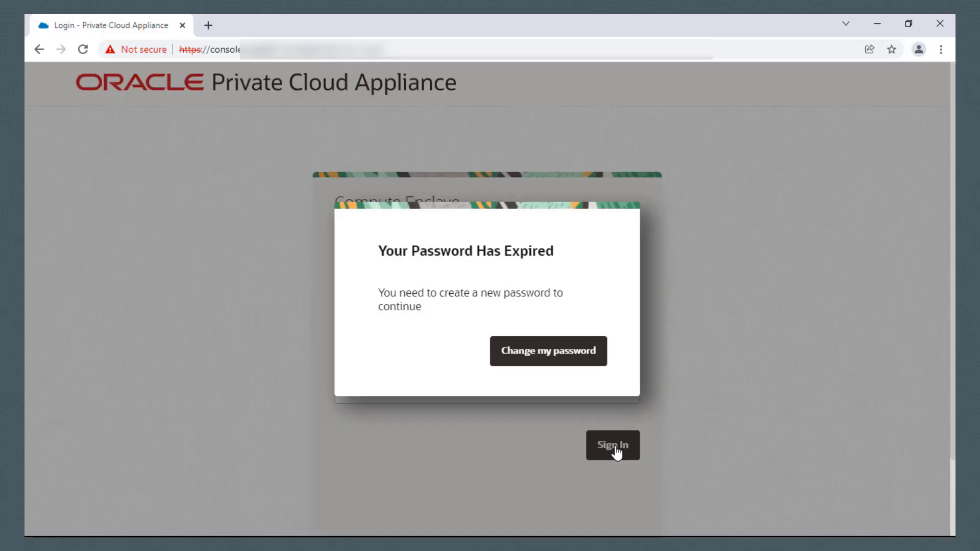
- Change demo_user's expired password by entering the current password and a new, confirmed password, save it, and return to sign-in
{"action": "left_click", "coordinate": [554, 363]}
{"action": "left_click", "coordinate": [479, 268]}
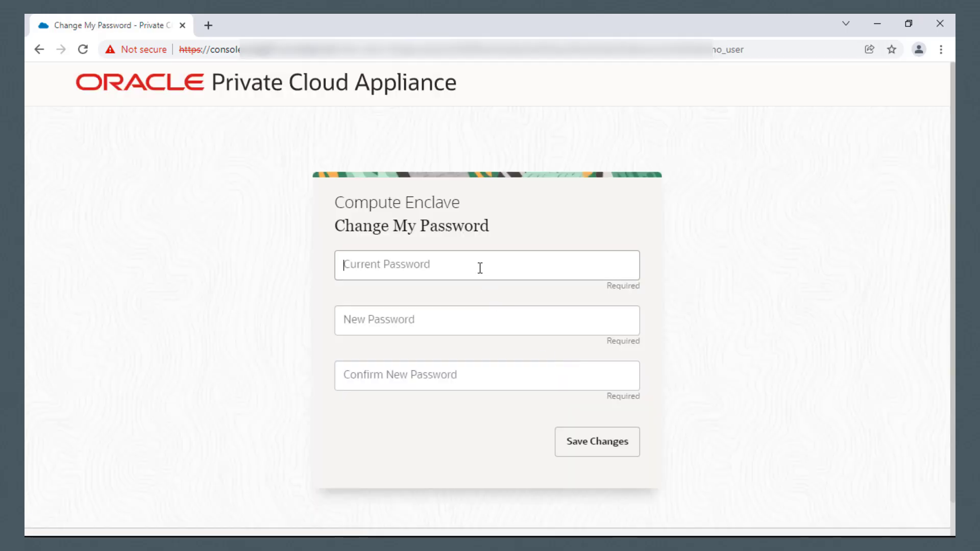
{"action": "key", "text": "ctrl+v"}
{"action": "left_click", "coordinate": [453, 323]}
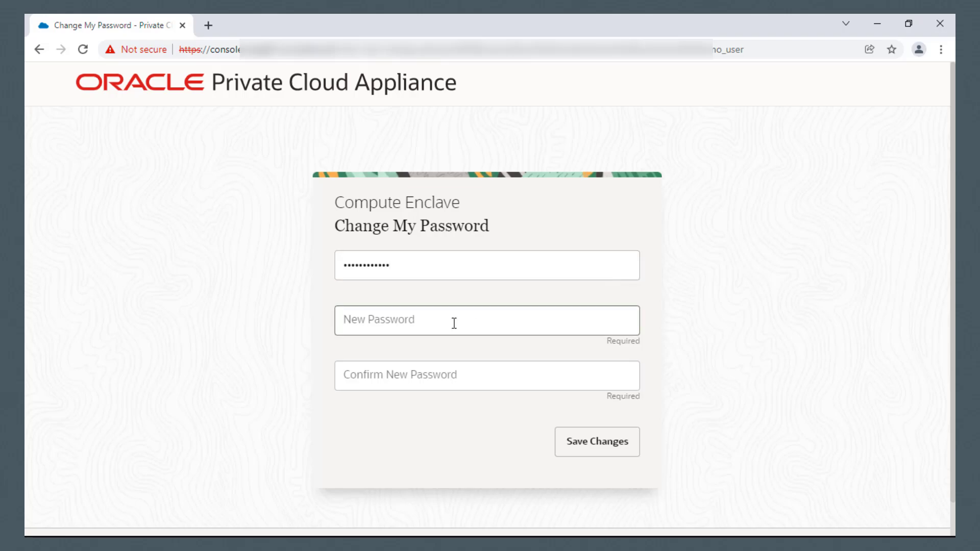
{"action": "type", "text": "••••••••••••"}
{"action": "left_click", "coordinate": [420, 378]}
{"action": "type", "text": "••"}
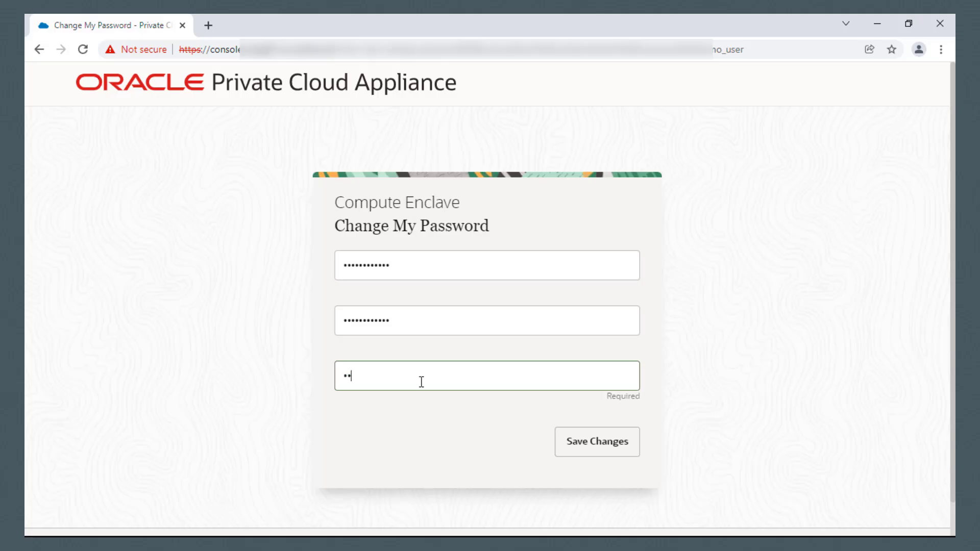
{"action": "type", "text": "••••••••••"}
{"action": "left_click", "coordinate": [595, 442]}
{"action": "left_click", "coordinate": [580, 374]}
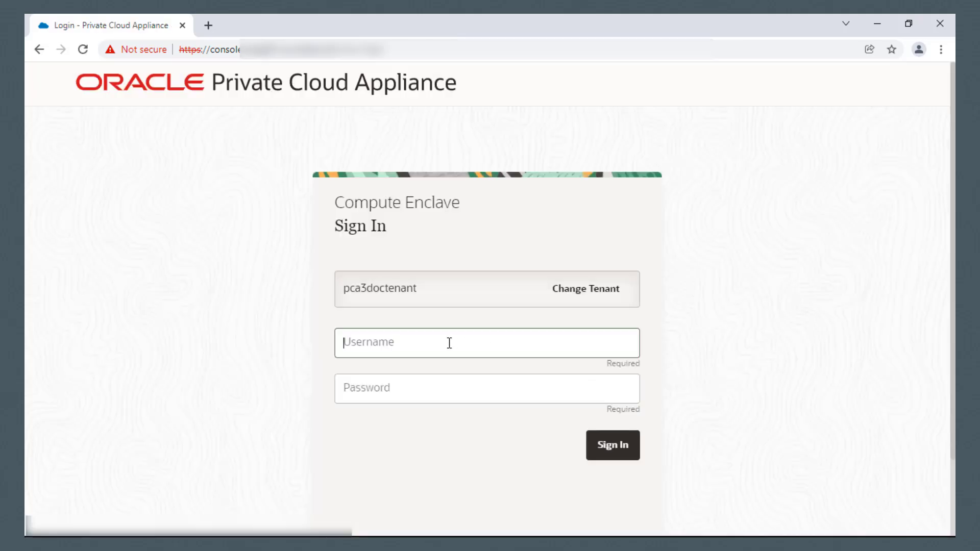
- Sign in to the Compute Enclave as demo_user with the newly chosen password
{"action": "type", "text": "demo_user"}
{"action": "key", "text": "Tab"}
{"action": "type", "text": "••••••••••"}
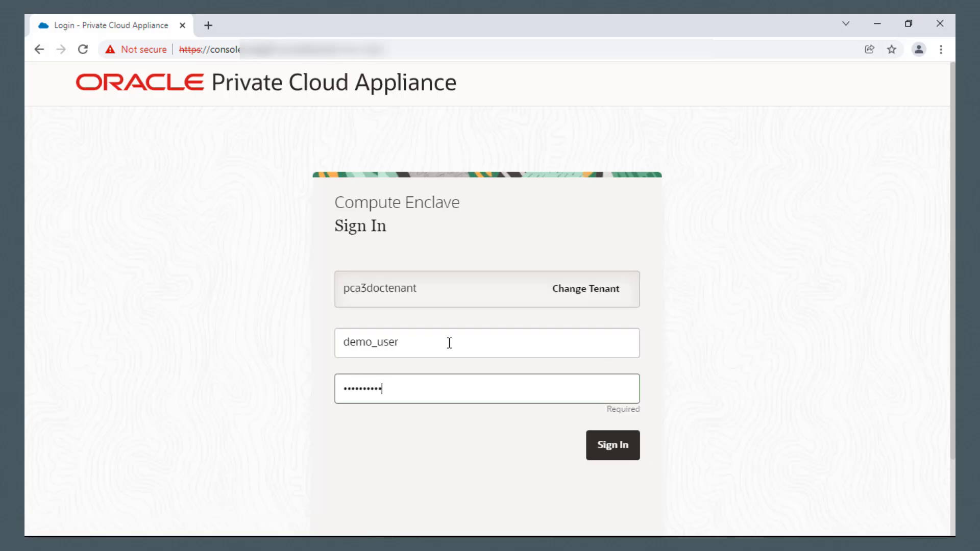
{"action": "type", "text": "••"}
{"action": "left_click", "coordinate": [606, 451]}
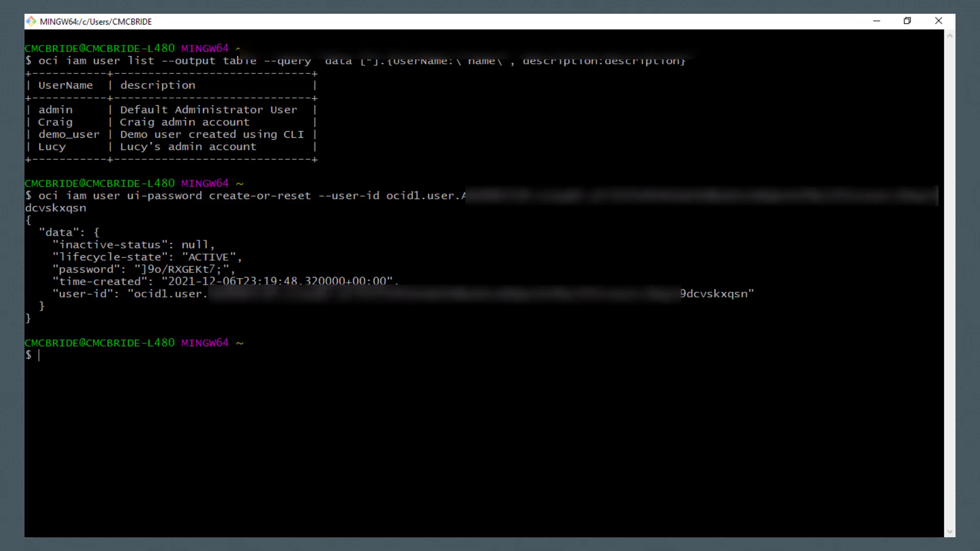
- Switch back to the Git Bash terminal, clear it and list the existing IAM groups with oci iam group list
{"action": "type", "text": "clear"}
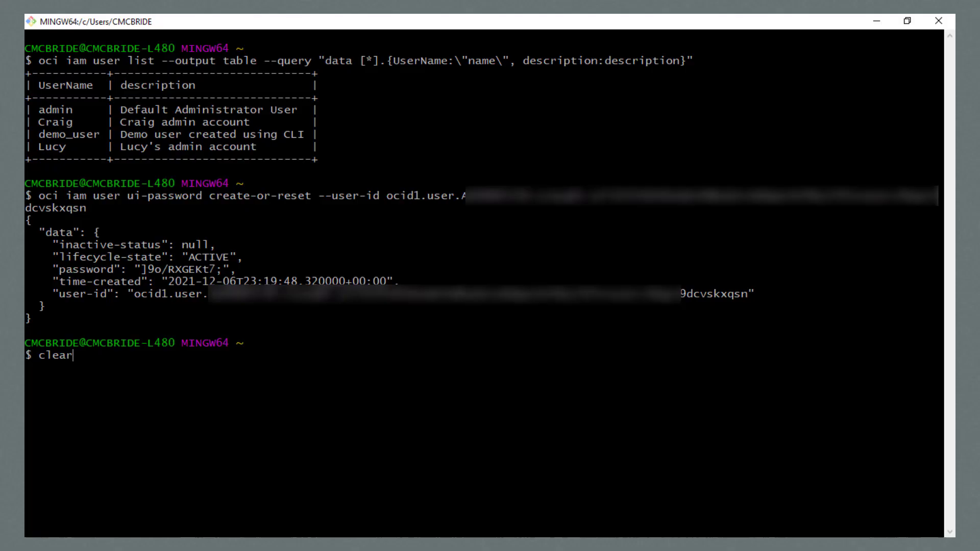
{"action": "key", "text": "Return"}
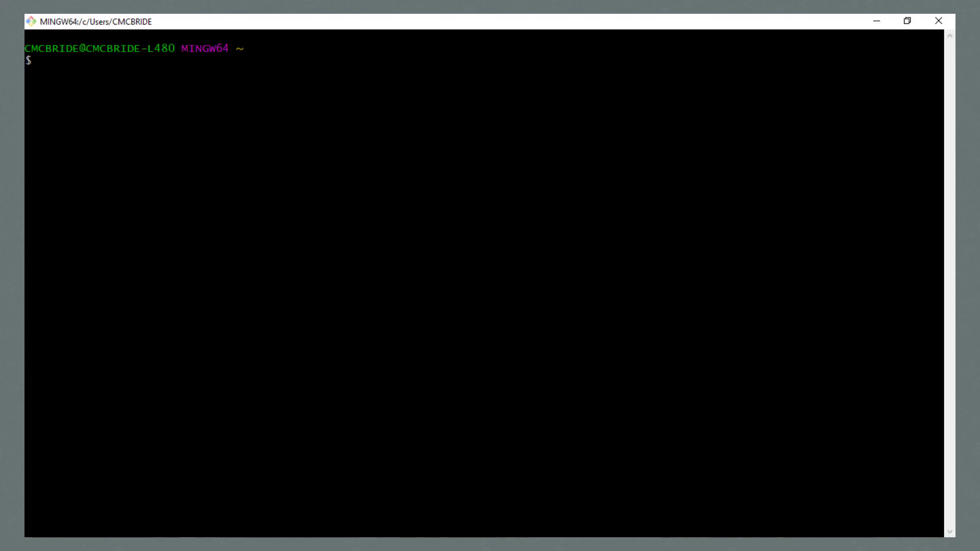
{"action": "type", "text": "oci iam group list"}
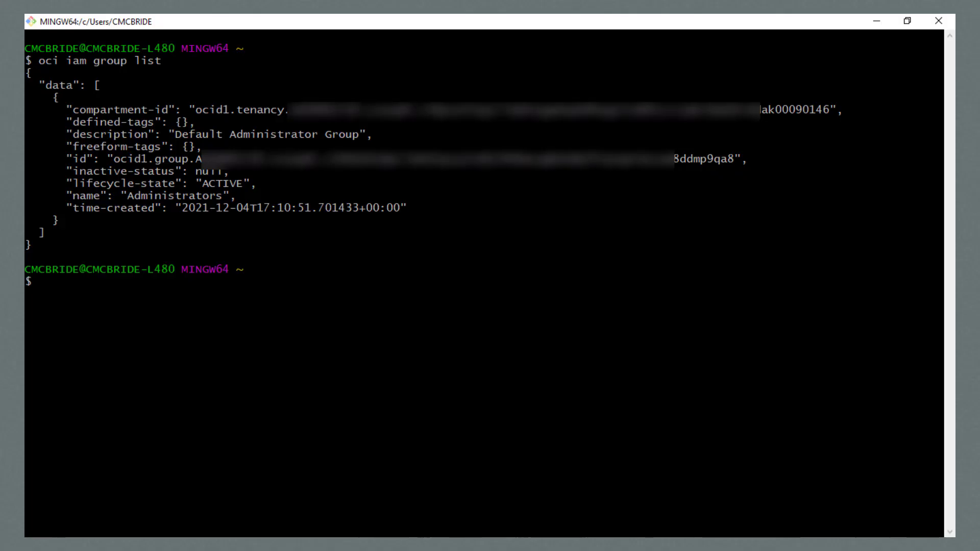
- Clear the terminal and create the IAM group demo_group with the description "Demonstration group"
{"action": "type", "text": "clear"}
{"action": "key", "text": "Return"}
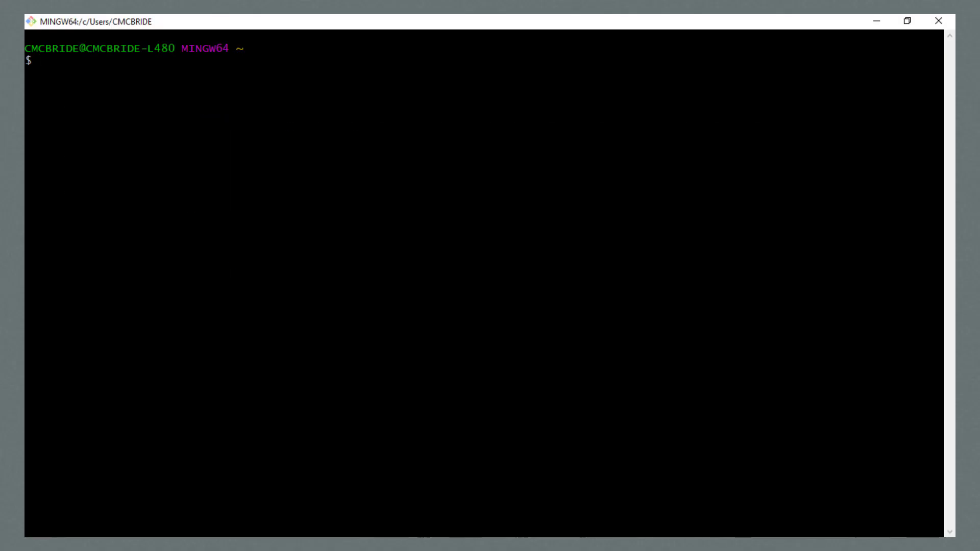
{"action": "type", "text": "oci iam group create --name demo_group --description \"Demonstration group\""}
{"action": "key", "text": "Return"}
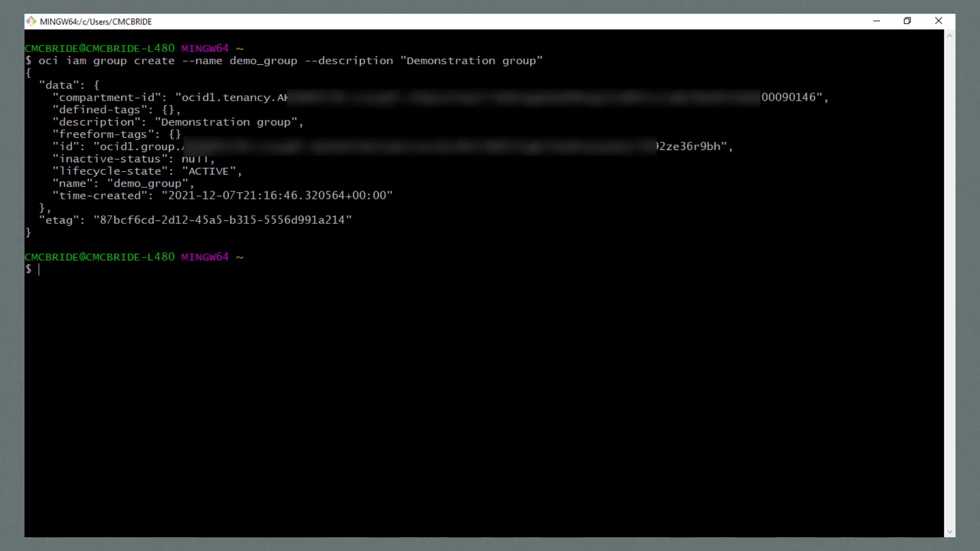
- Clear the terminal and list the IAM groups as a table with GroupName and description columns
{"action": "type", "text": "clear"}
{"action": "key", "text": "Return"}
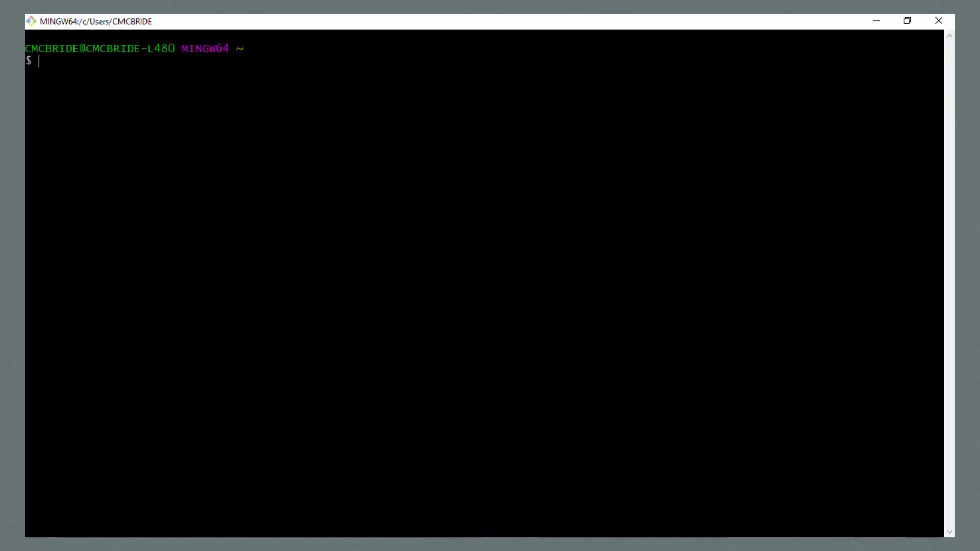
{"action": "type", "text": "oci iam group list --output table --query \"data [*].{GroupName:\\\"name\\\", description:description}\""}
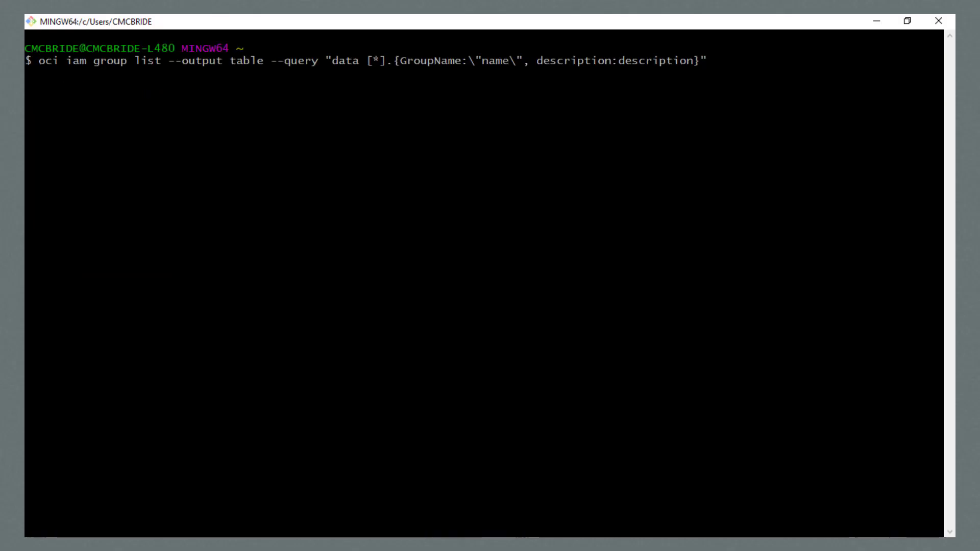
{"action": "key", "text": "Return"}
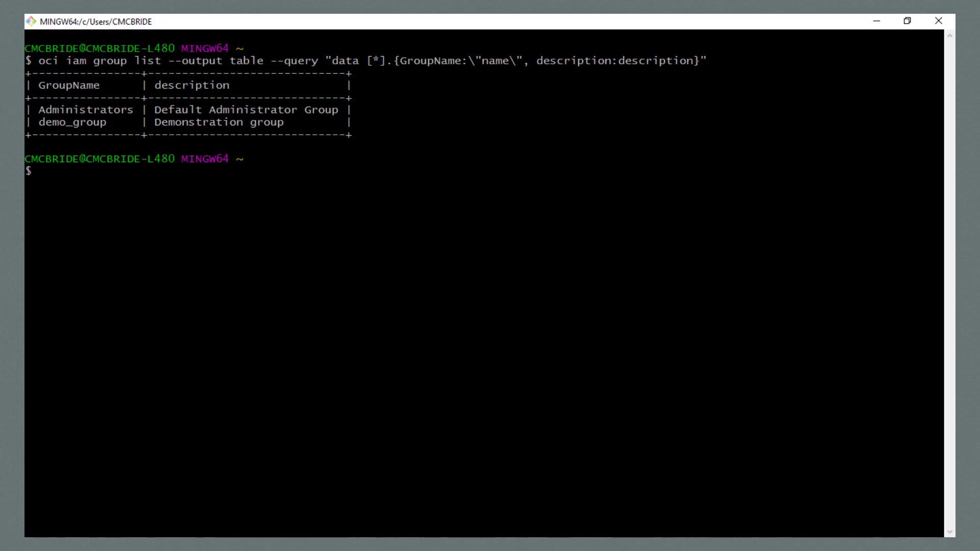
- Clear the terminal and list the IAM users as a table with UserName and OCID columns
{"action": "type", "text": "clear"}
{"action": "key", "text": "Return"}
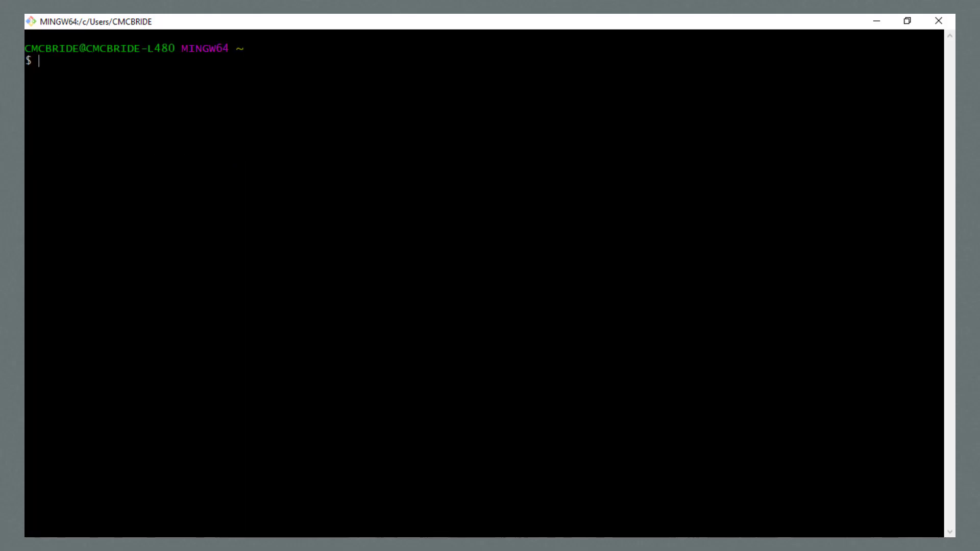
{"action": "type", "text": "oci iam user list --output table --query \"data [*].{UserName:\\\"name\\\", OCID:id}\""}
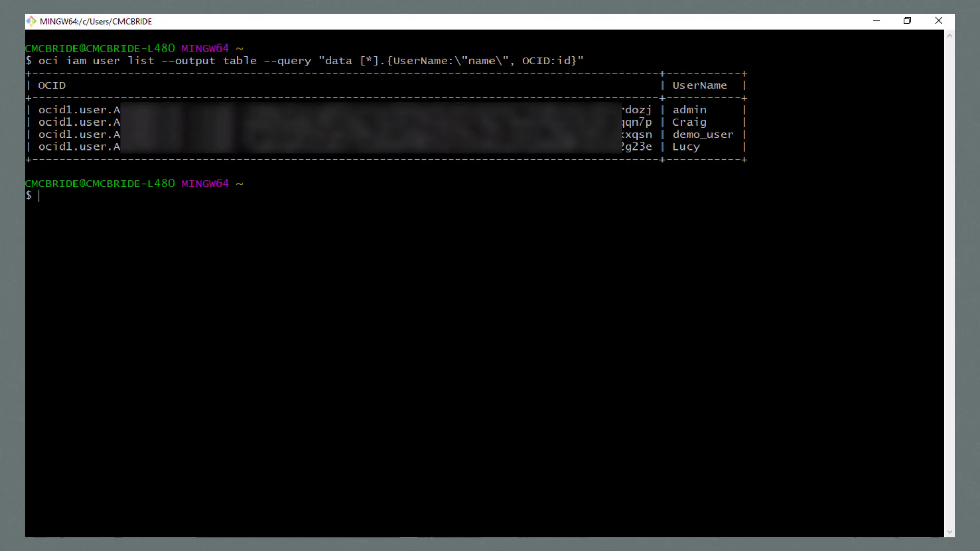
- Copy demo_user's OCID from the table and store it in the shell variable u
{"action": "left_click_drag", "start_coordinate": [652, 134], "coordinate": [39, 135]}
{"action": "type", "text": "u="}
{"action": "right_click", "coordinate": [192, 273]}
{"action": "left_click", "coordinate": [218, 316]}
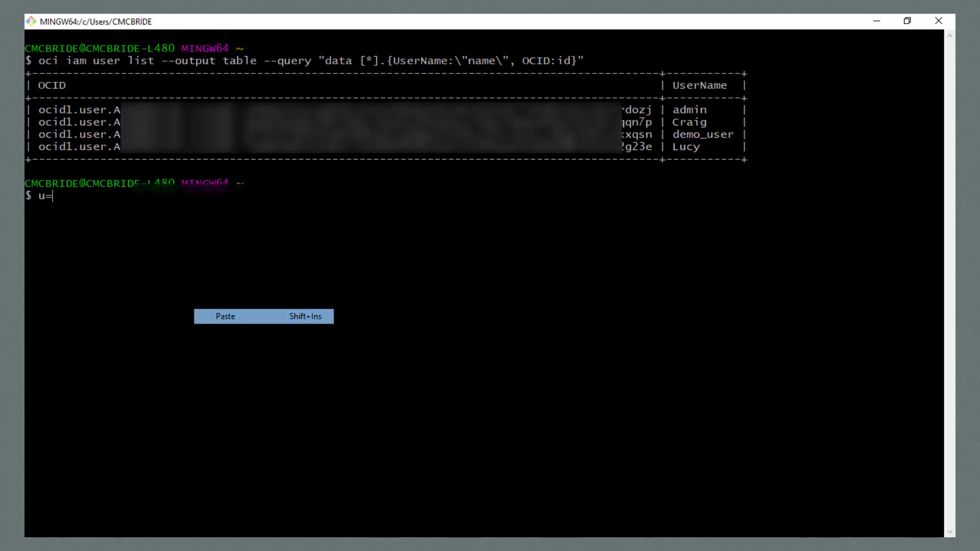
{"action": "key", "text": "Return"}
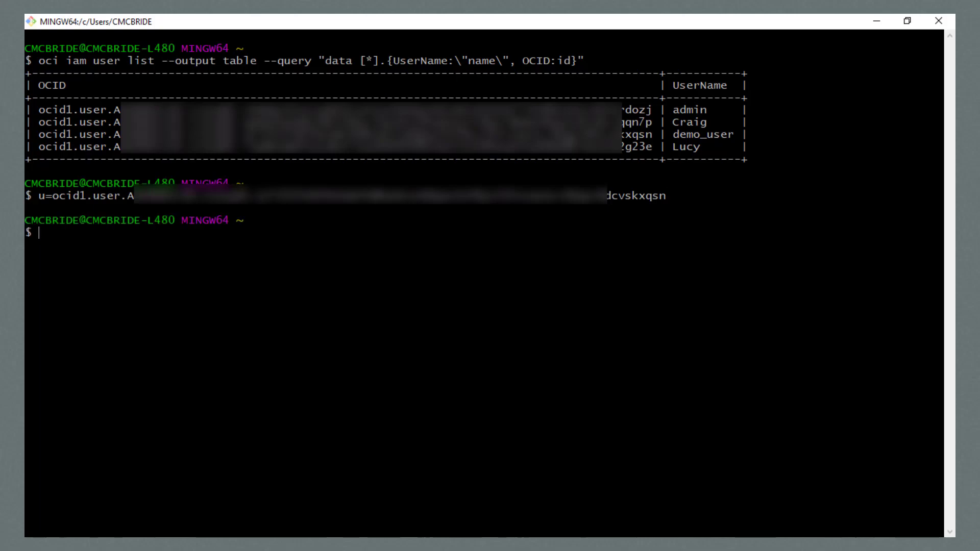
- Clear the terminal, list the IAM groups as a table with GroupName and OCID columns, and copy demo_group's OCID
{"action": "type", "text": "clear"}
{"action": "key", "text": "Return"}
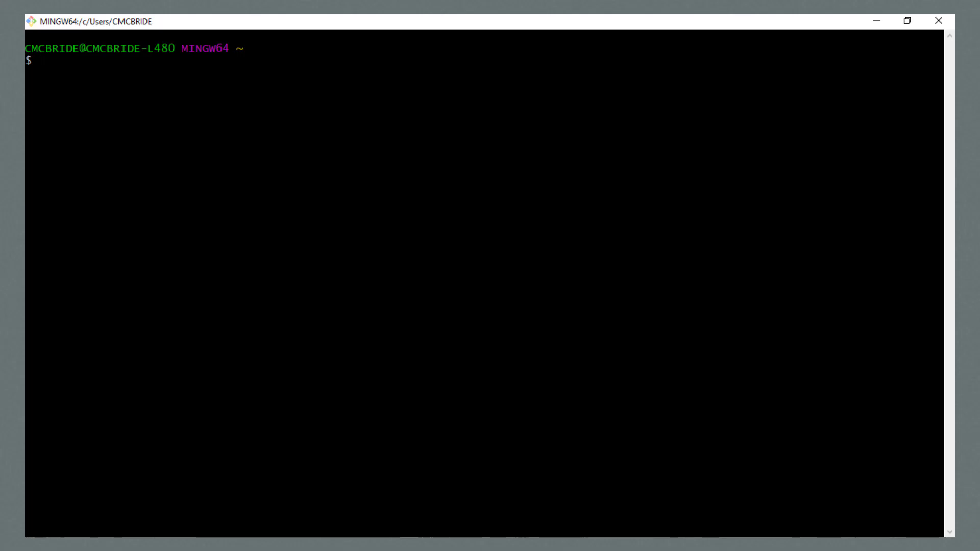
{"action": "type", "text": "oci iam group list --output table --query \"data [*].{GroupName:\\\"name\\\", OCID:id}\""}
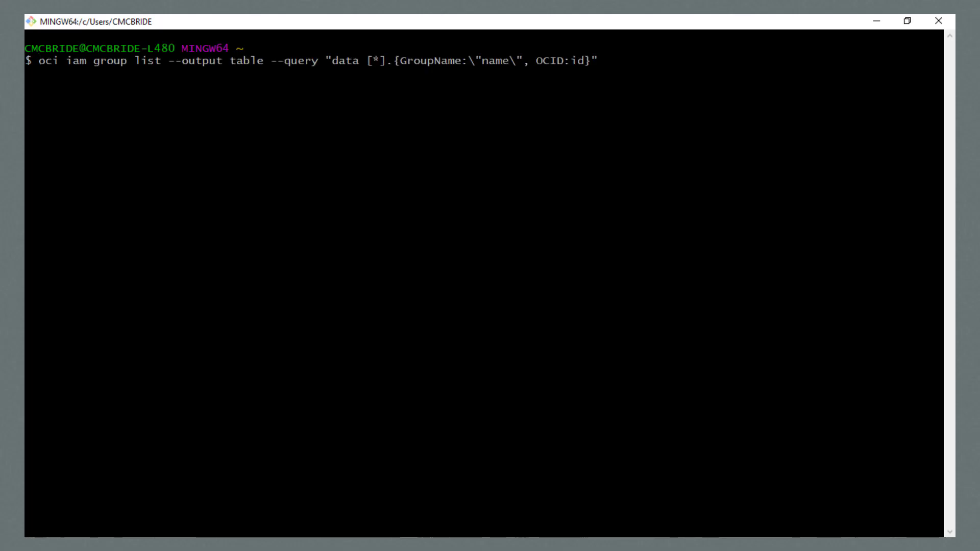
{"action": "key", "text": "Return"}
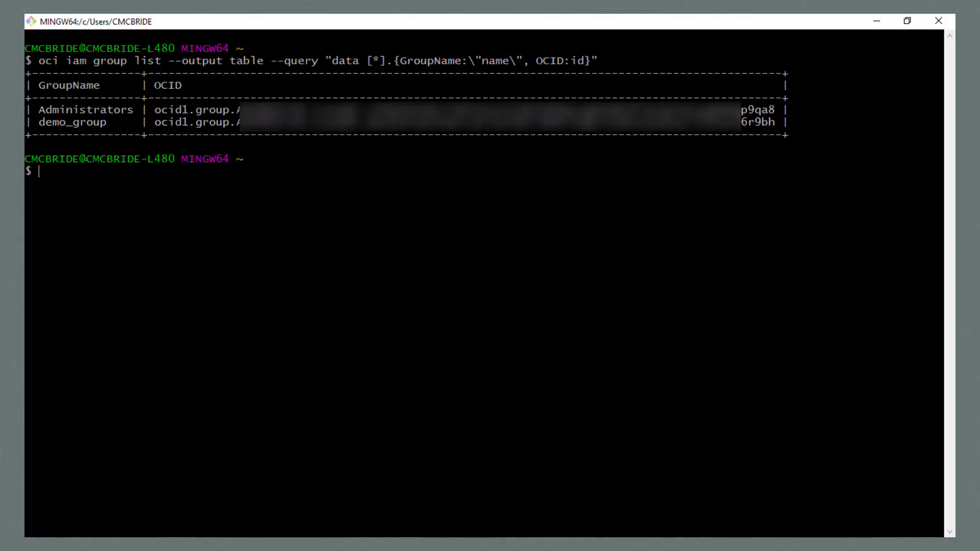
{"action": "double_click", "coordinate": [464, 123]}
{"action": "key", "text": "ctrl+c"}
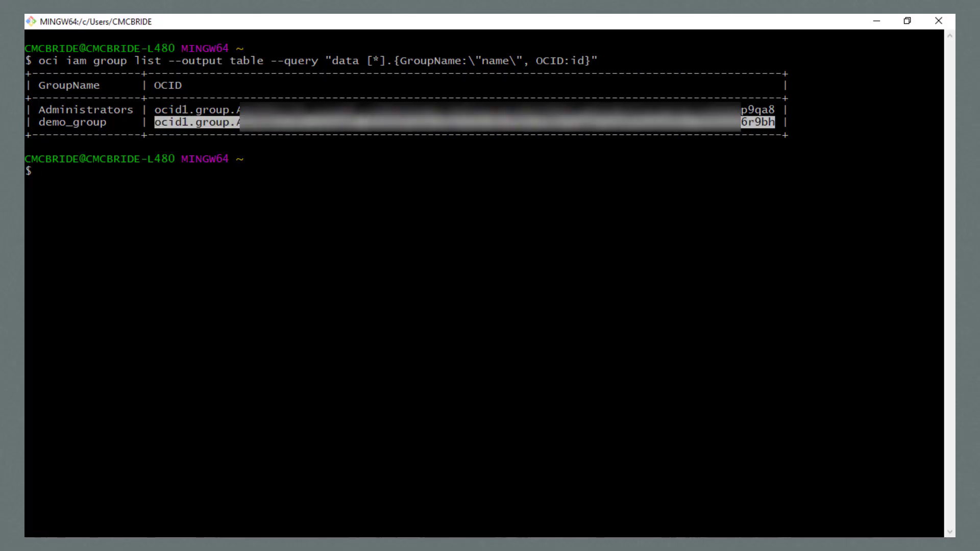
- Store the copied demo_group OCID in the shell variable g
{"action": "left_click", "coordinate": [464, 122]}
{"action": "type", "text": "g="}
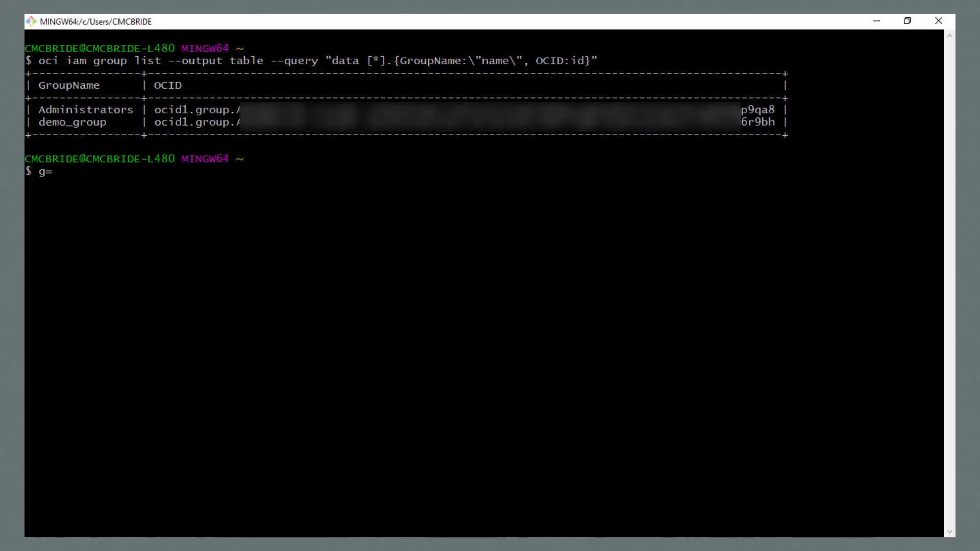
{"action": "right_click", "coordinate": [533, 248]}
{"action": "left_click", "coordinate": [581, 291]}
{"action": "key", "text": "Return"}
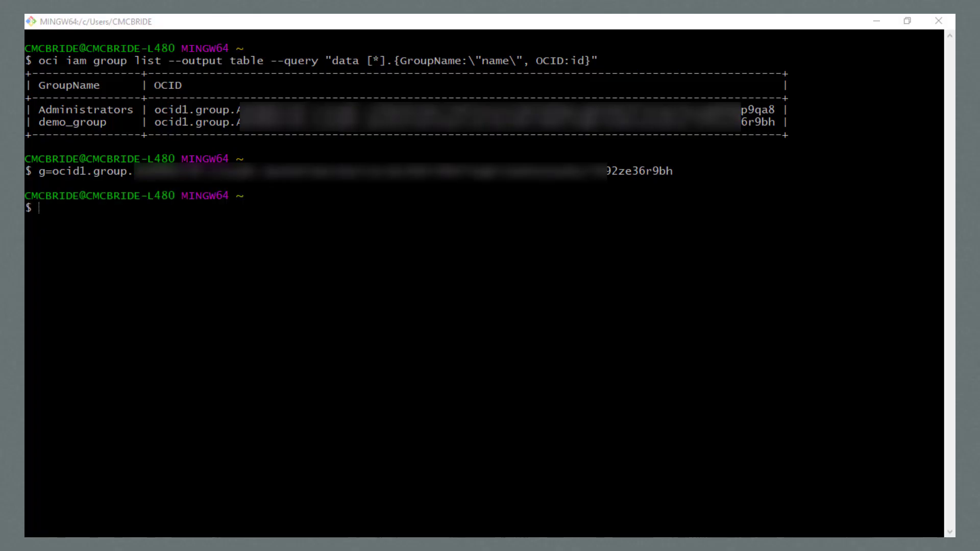
- Clear the terminal and add the user to the group with oci iam group add-user, using $g as group ID and $u as user ID
{"action": "type", "text": "clear"}
{"action": "key", "text": "Return"}
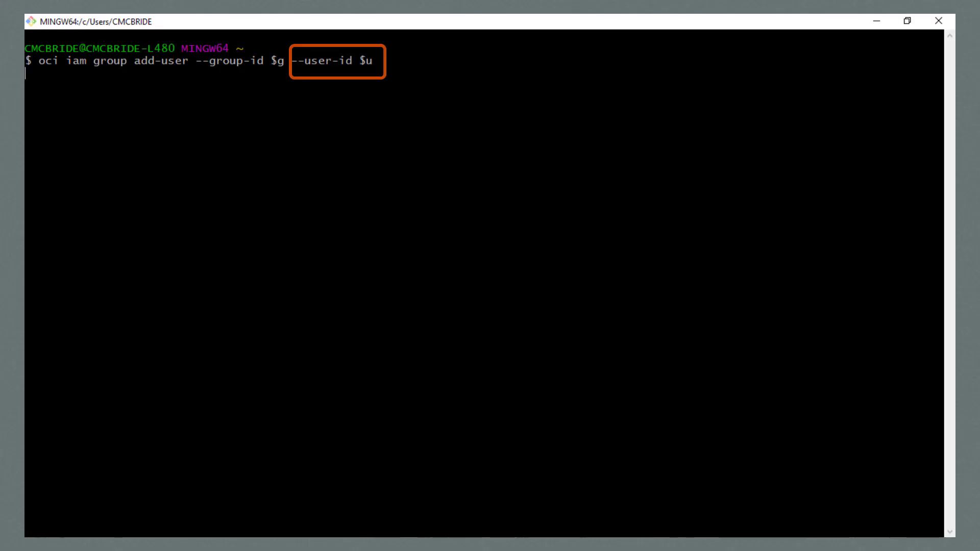
{"action": "key", "text": "Return"}
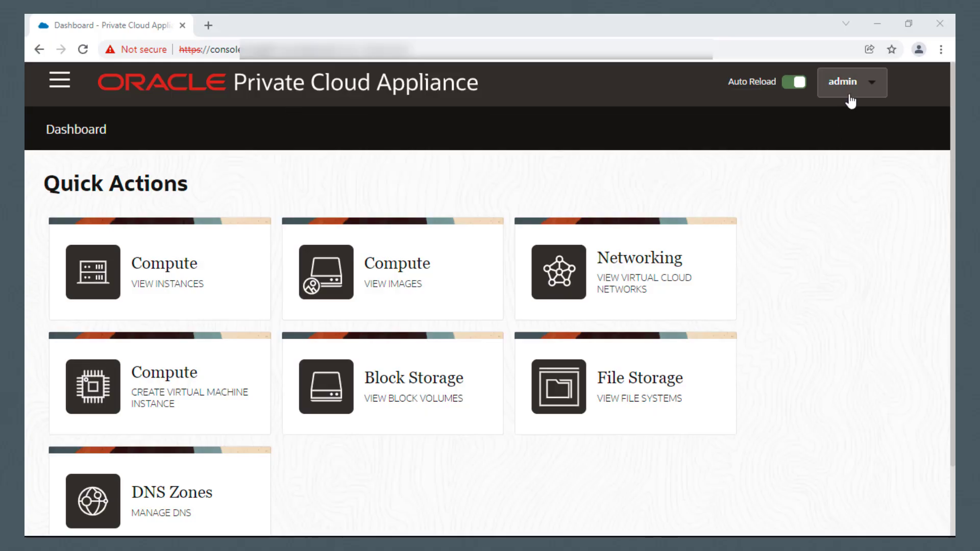
- In the Private Cloud Appliance web console, open demo_user among the Identity users and view its group memberships
{"action": "left_click", "coordinate": [60, 80]}
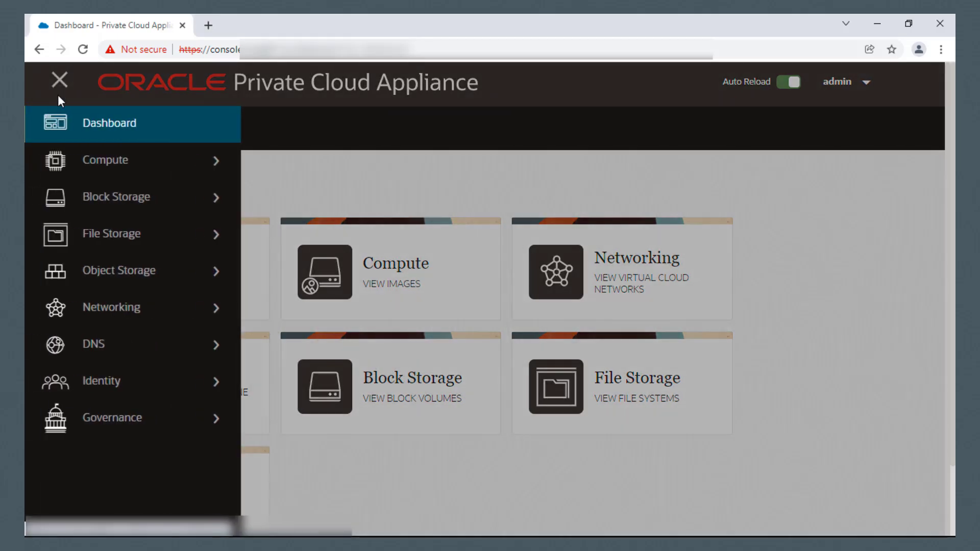
{"action": "left_click", "coordinate": [94, 385]}
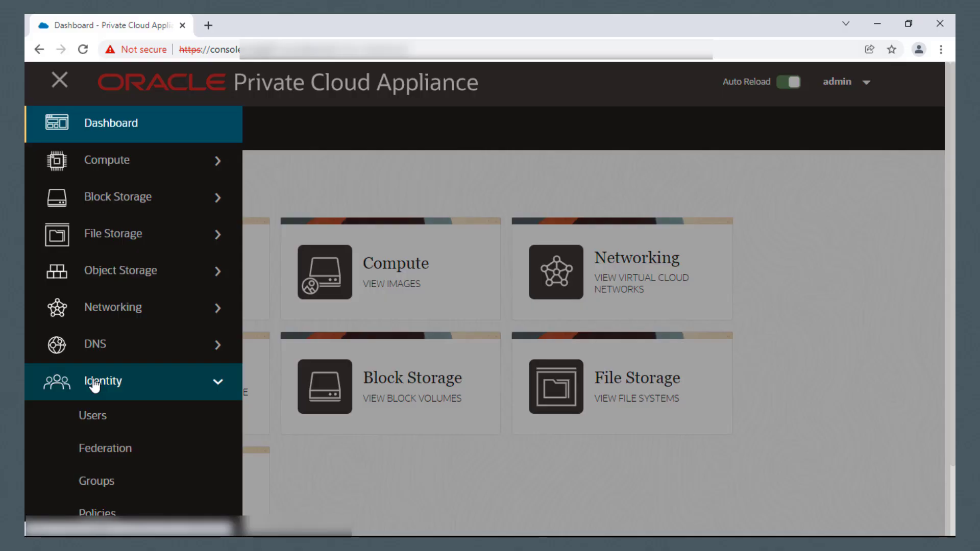
{"action": "left_click", "coordinate": [92, 415]}
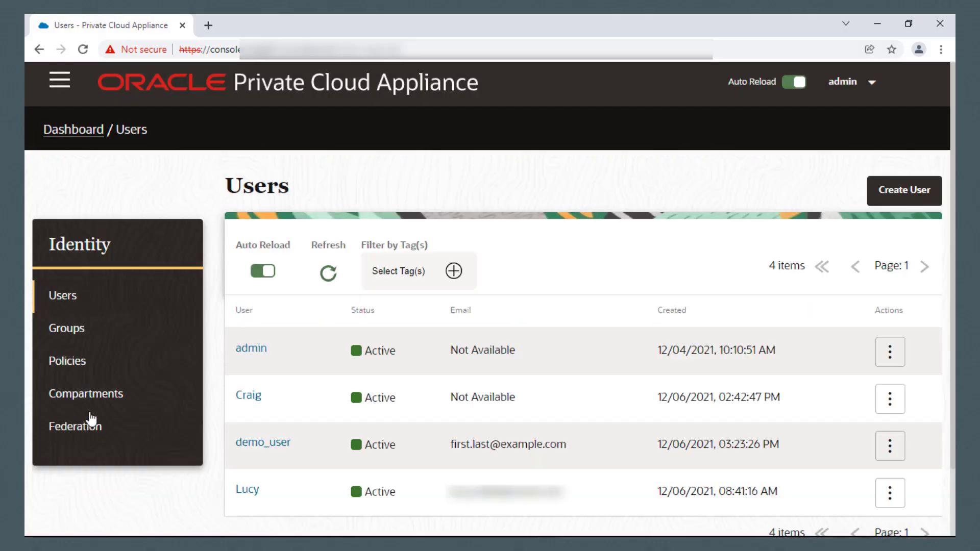
{"action": "scroll", "coordinate": [232, 412], "scroll_direction": "down", "scroll_amount": 2}
{"action": "left_click", "coordinate": [258, 376]}
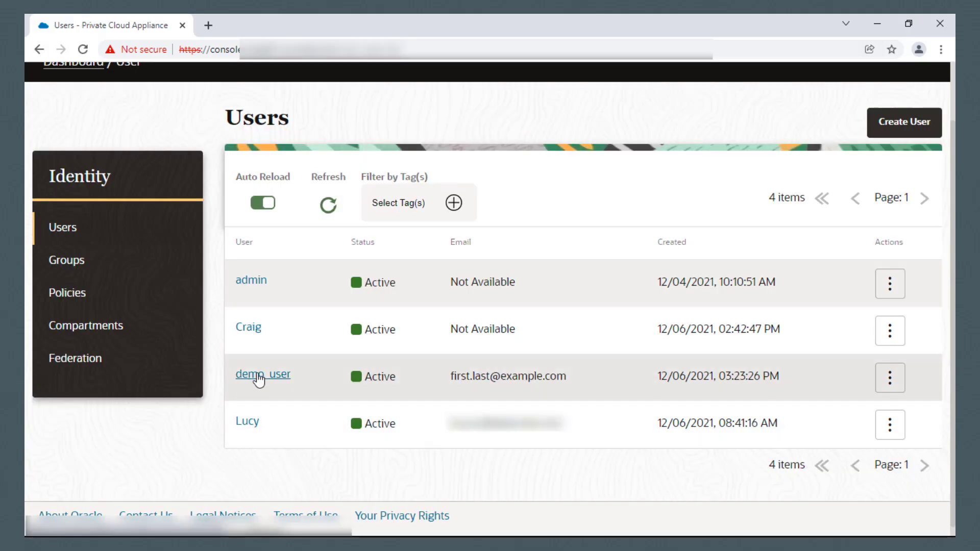
{"action": "scroll", "coordinate": [199, 462], "scroll_direction": "down", "scroll_amount": 9}
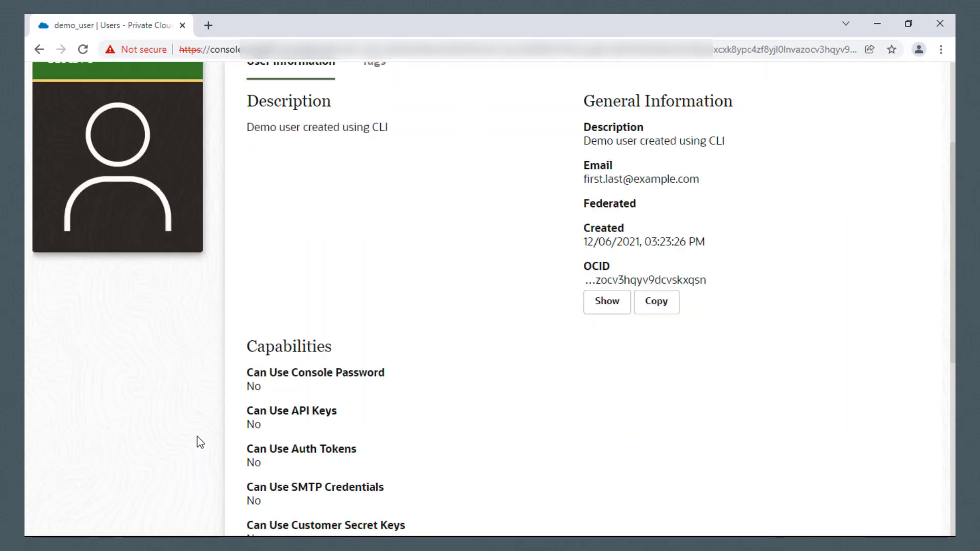
{"action": "left_click", "coordinate": [82, 464]}
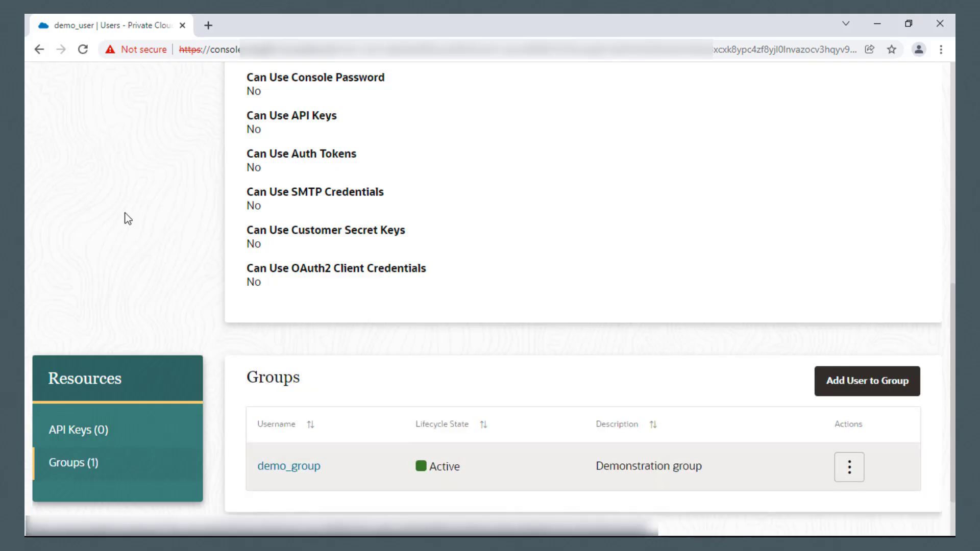
- Open demo_group among the Identity groups and check its group members
{"action": "scroll", "coordinate": [120, 197], "scroll_direction": "up", "scroll_amount": 10}
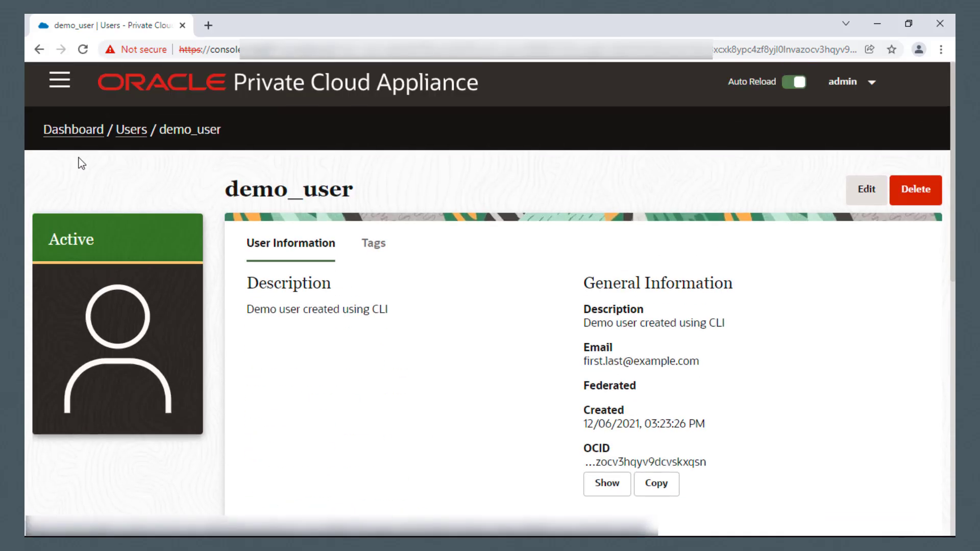
{"action": "left_click", "coordinate": [59, 79]}
{"action": "left_click", "coordinate": [100, 388]}
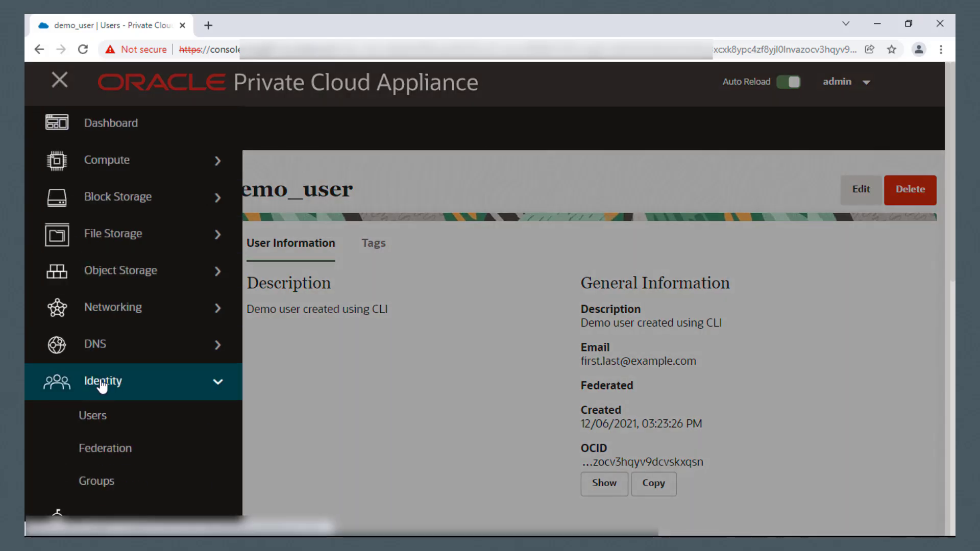
{"action": "left_click", "coordinate": [93, 483]}
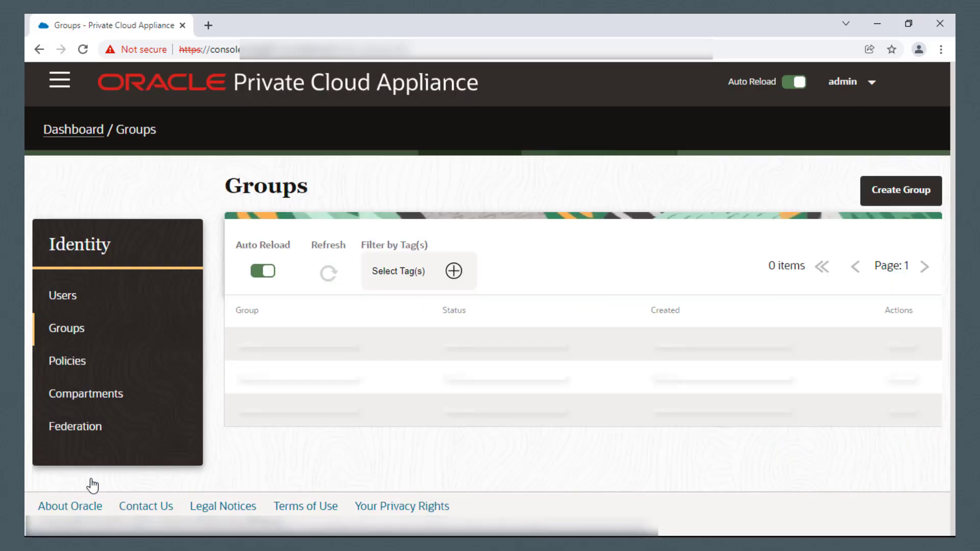
{"action": "left_click", "coordinate": [269, 399]}
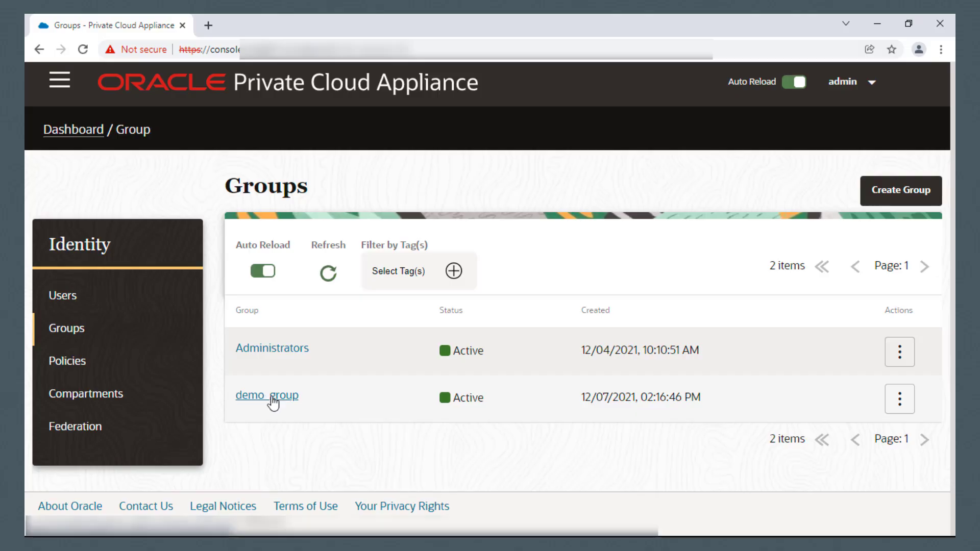
{"action": "scroll", "coordinate": [327, 347], "scroll_direction": "down", "scroll_amount": 3}
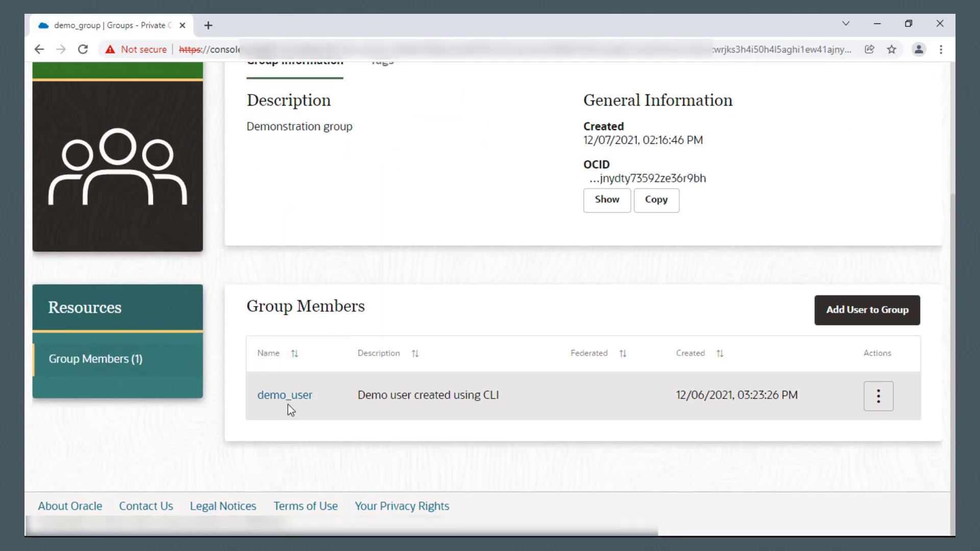